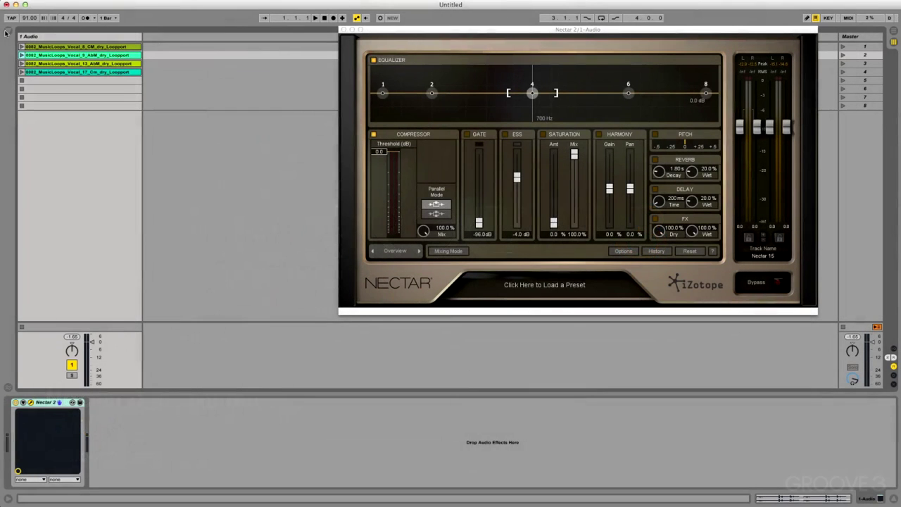
# Step: Launch the first and third vocal loop clips on the 1 Audio track through Nectar 2
pyautogui.click(382, 31)
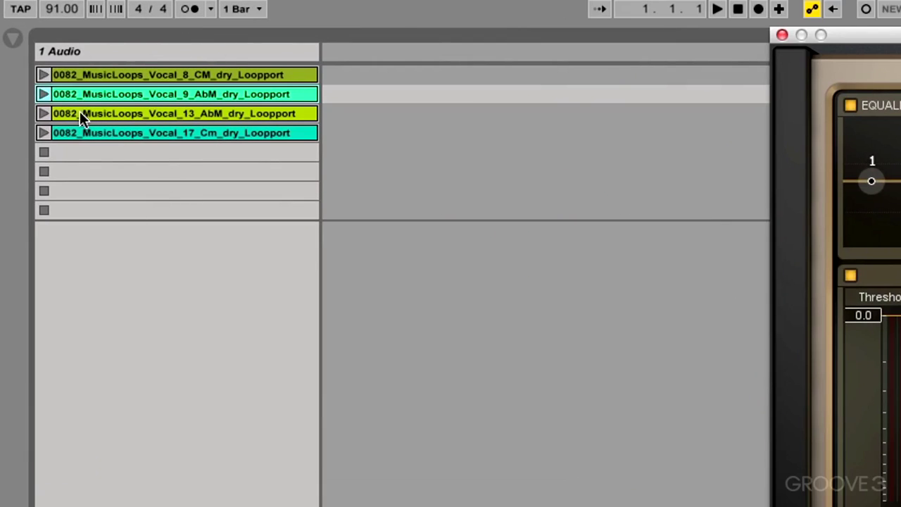
pyautogui.click(89, 76)
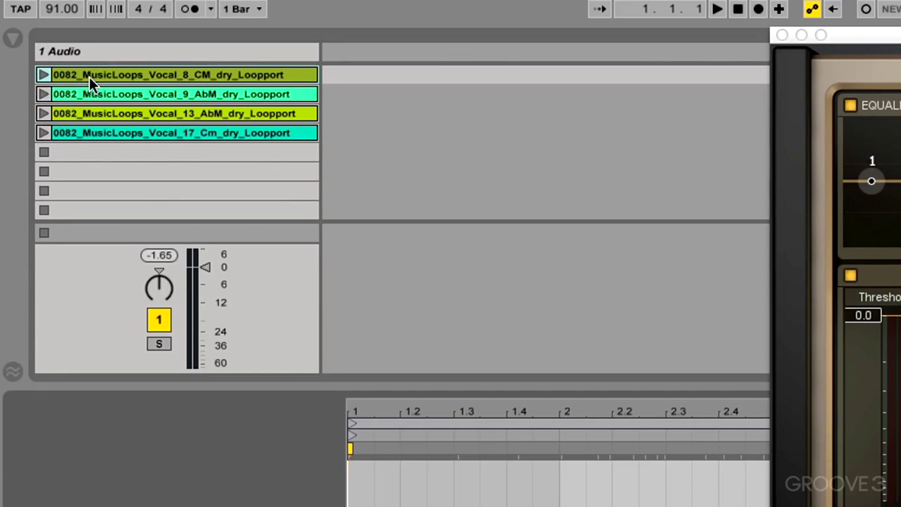
pyautogui.click(43, 75)
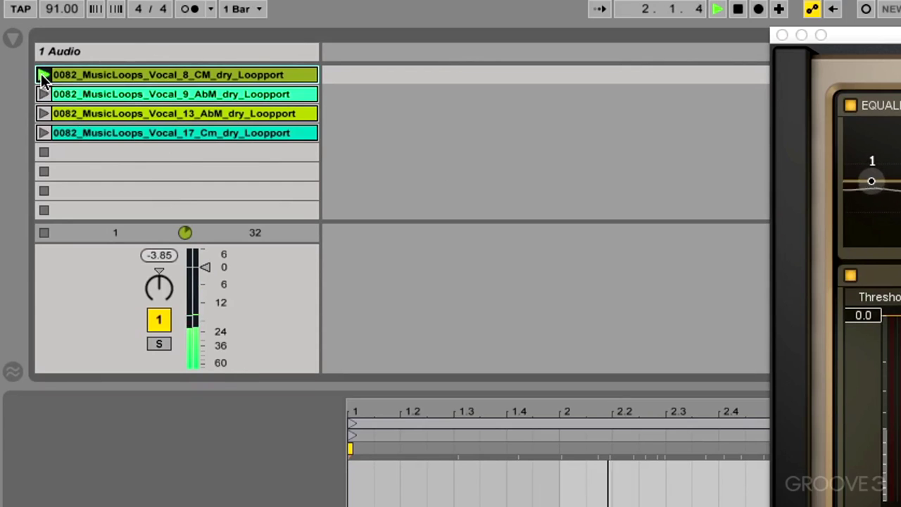
pyautogui.click(43, 112)
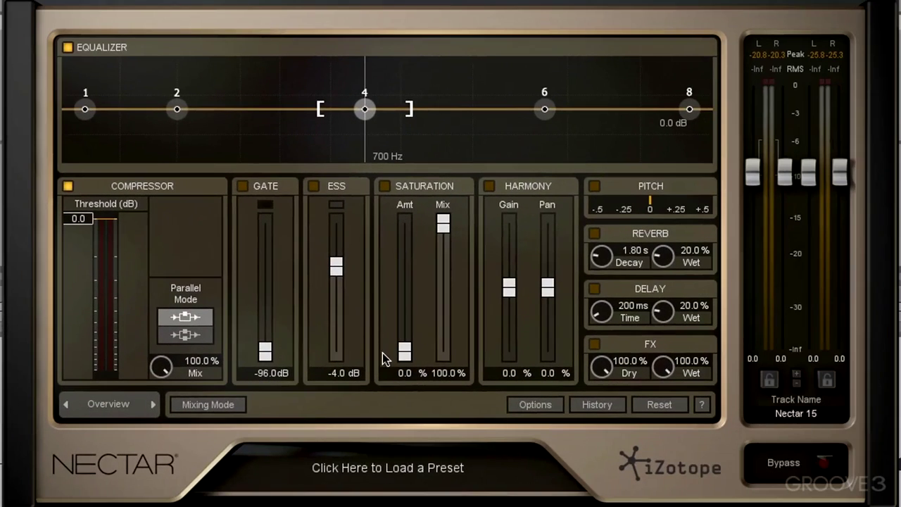
# Step: In the Preset Manager, try Pop Airy Lead and Loud Widener, settling on Pop Smooth Space
pyautogui.click(383, 469)
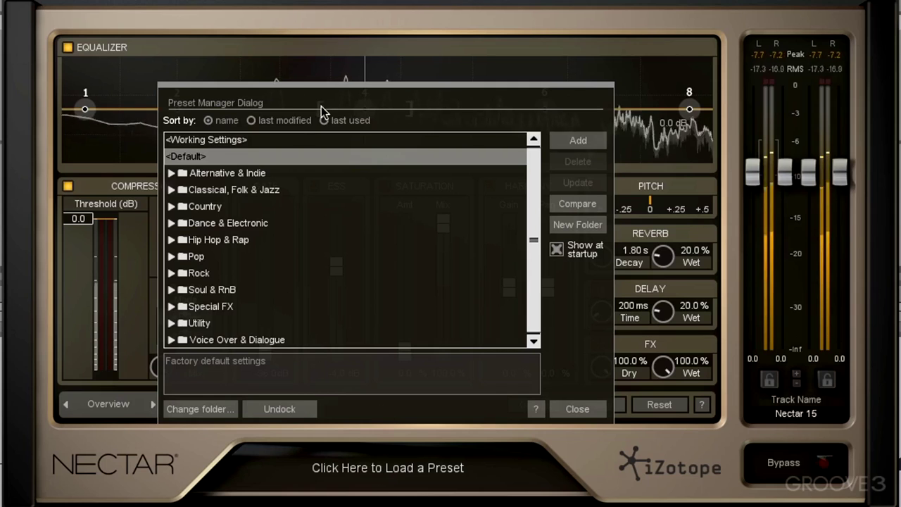
pyautogui.click(171, 256)
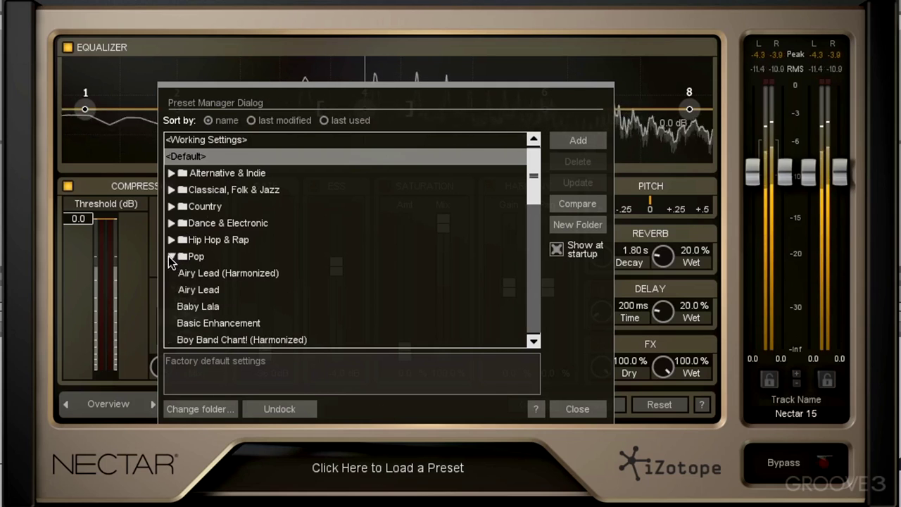
pyautogui.click(208, 289)
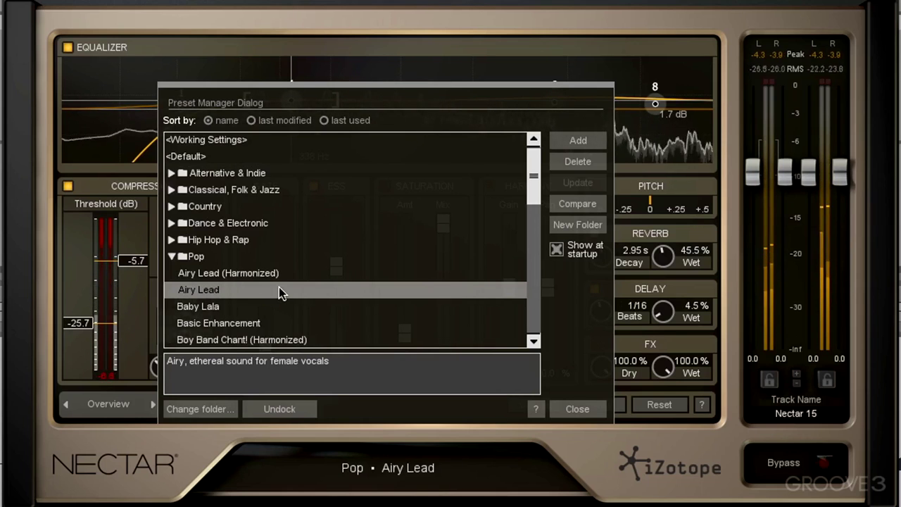
pyautogui.scroll(-1, 279, 288)
pyautogui.moveTo(532, 185); pyautogui.dragTo(532, 247)
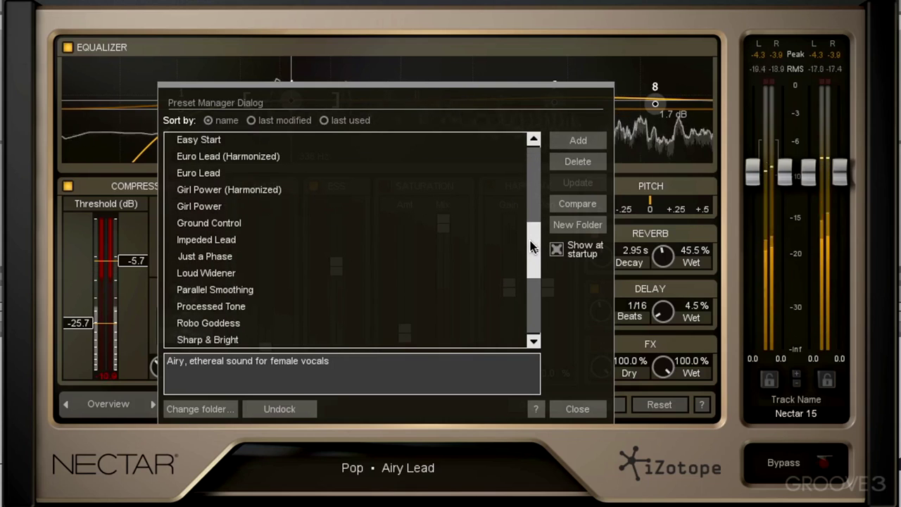
pyautogui.click(221, 277)
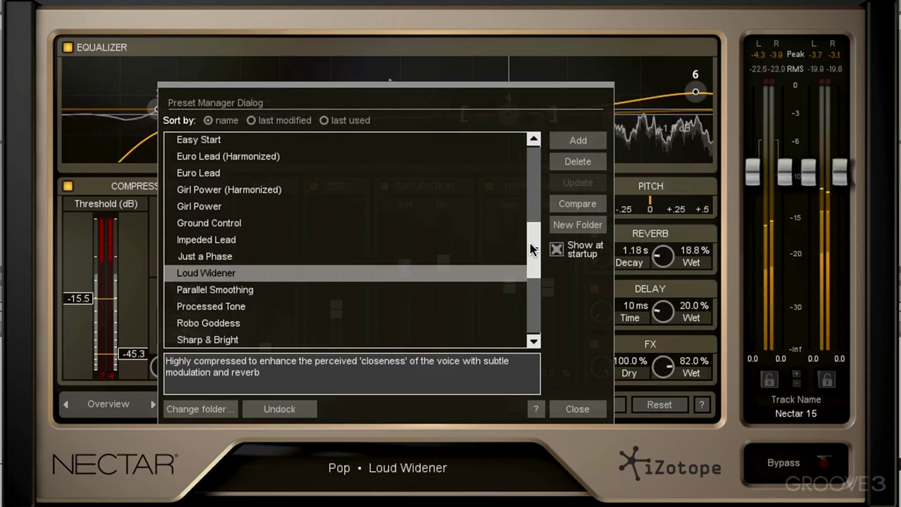
pyautogui.moveTo(532, 248); pyautogui.dragTo(529, 281)
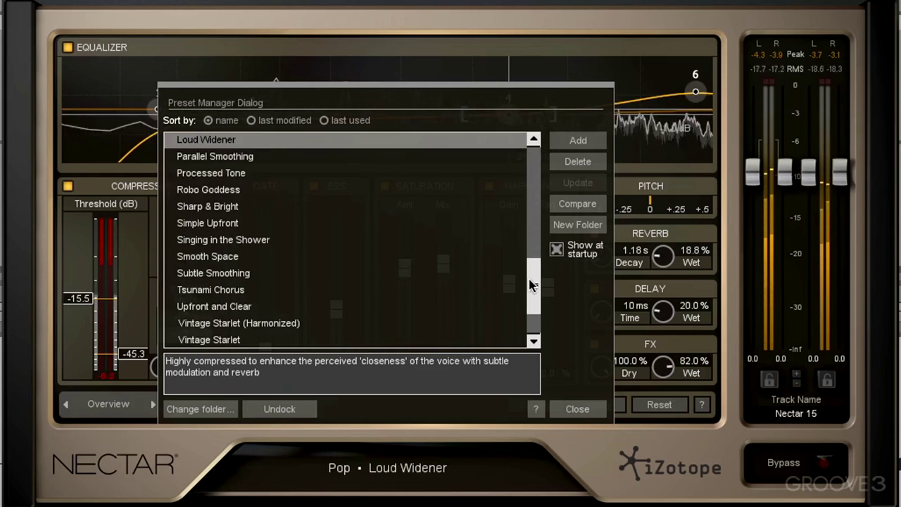
pyautogui.click(235, 256)
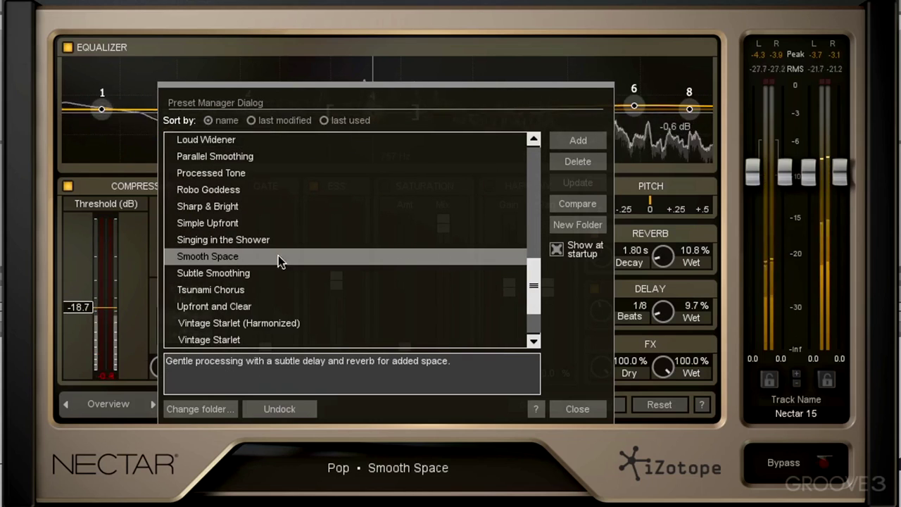
pyautogui.moveTo(531, 290); pyautogui.dragTo(533, 187)
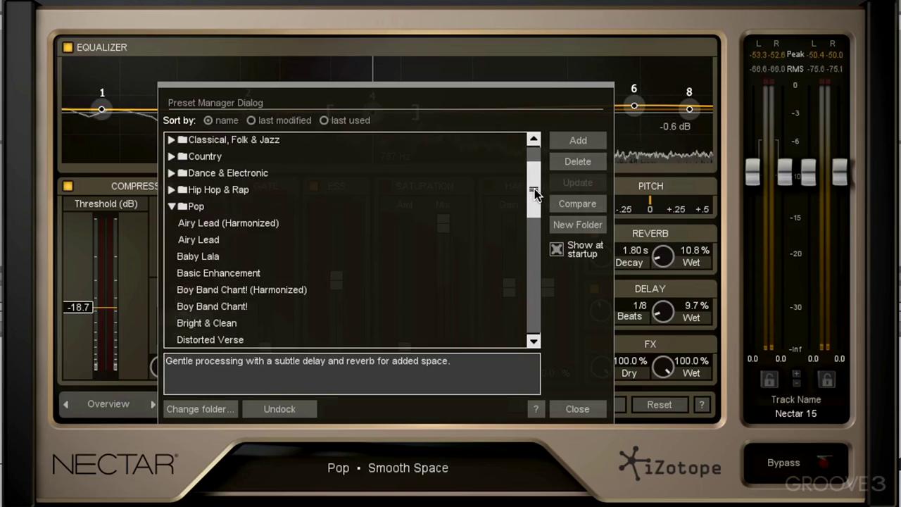
pyautogui.click(172, 206)
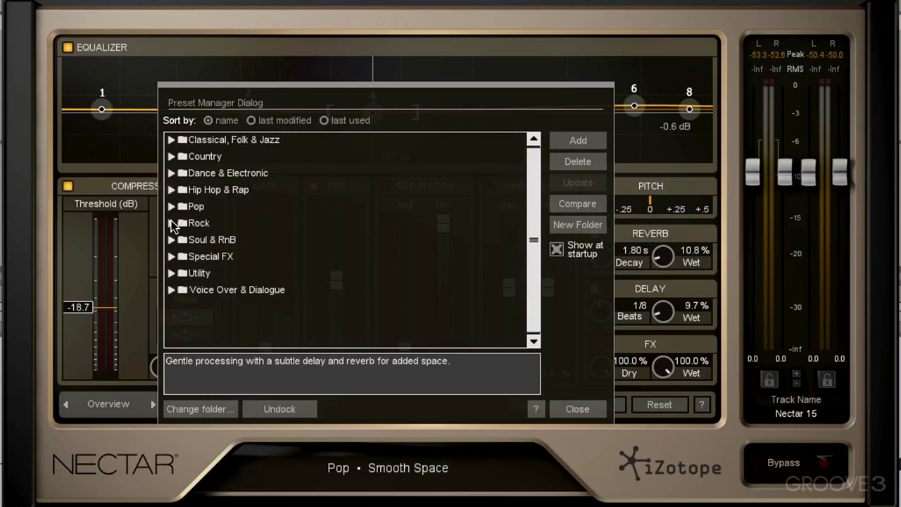
# Step: Try Rock Chic Verse, Classic Rock and Dusty Tape, ending on Rock Metallic Lead
pyautogui.click(171, 222)
pyautogui.moveTo(536, 189); pyautogui.dragTo(533, 230)
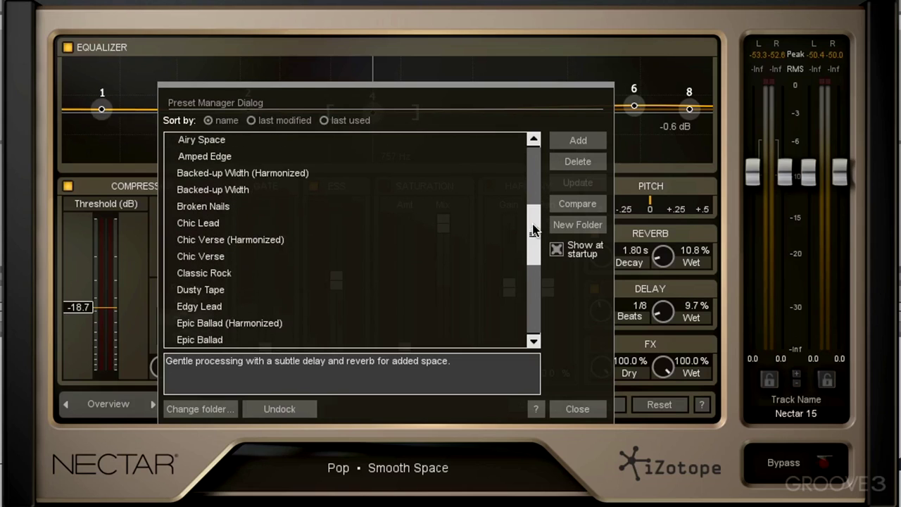
pyautogui.click(191, 258)
pyautogui.click(205, 278)
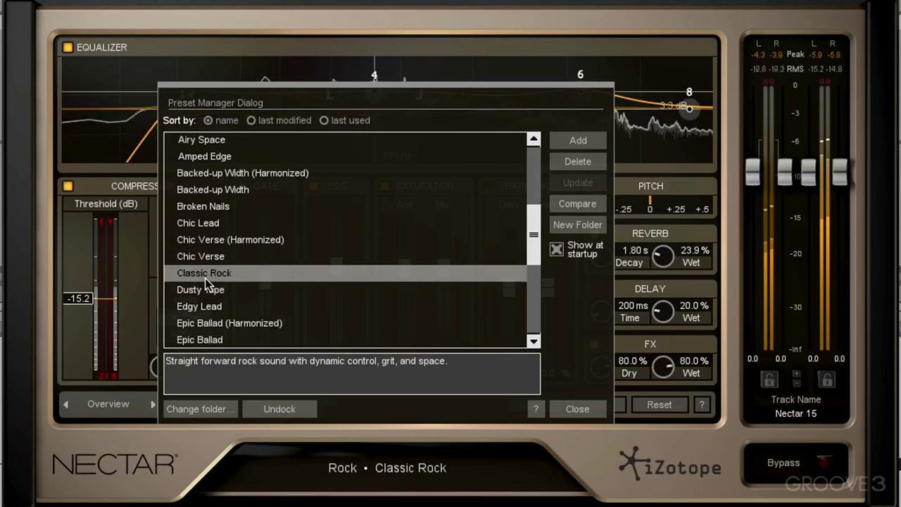
pyautogui.click(207, 293)
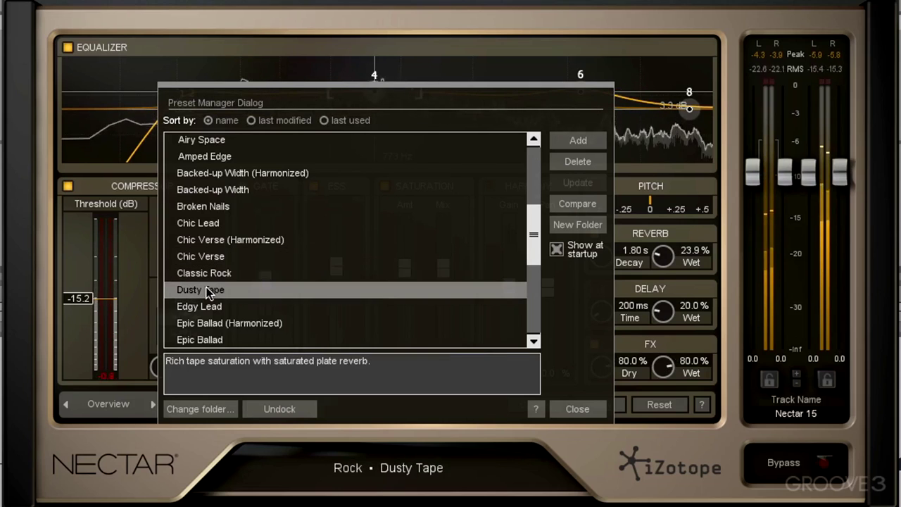
pyautogui.moveTo(534, 231); pyautogui.dragTo(534, 264)
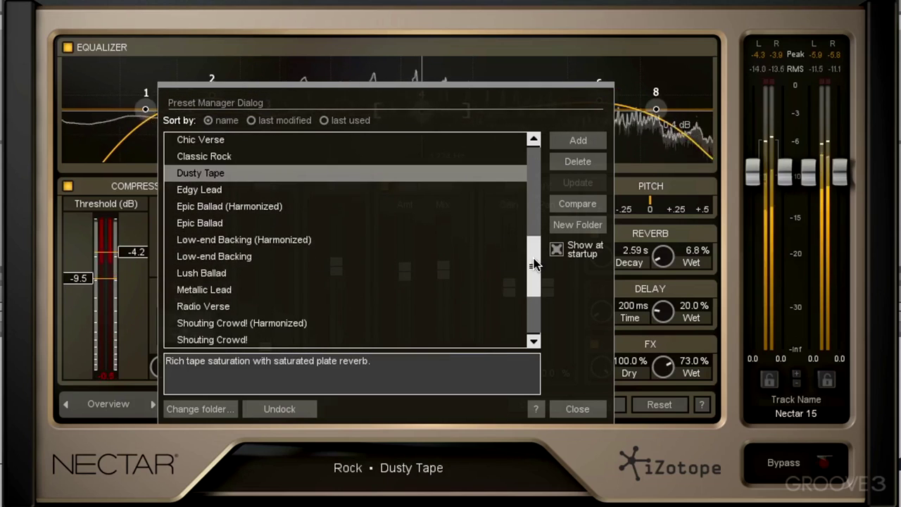
pyautogui.click(207, 289)
pyautogui.scroll(-1, 532, 281)
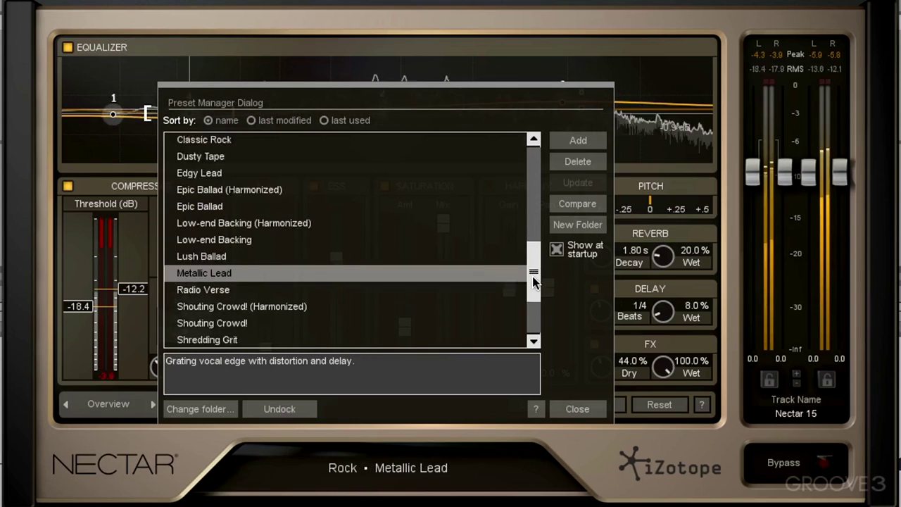
pyautogui.scroll(-4, 532, 282)
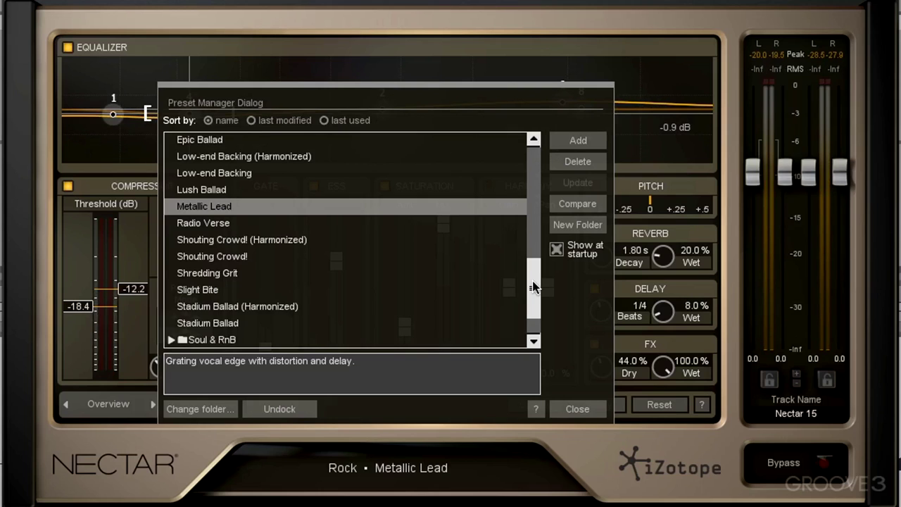
pyautogui.moveTo(533, 280); pyautogui.dragTo(534, 179)
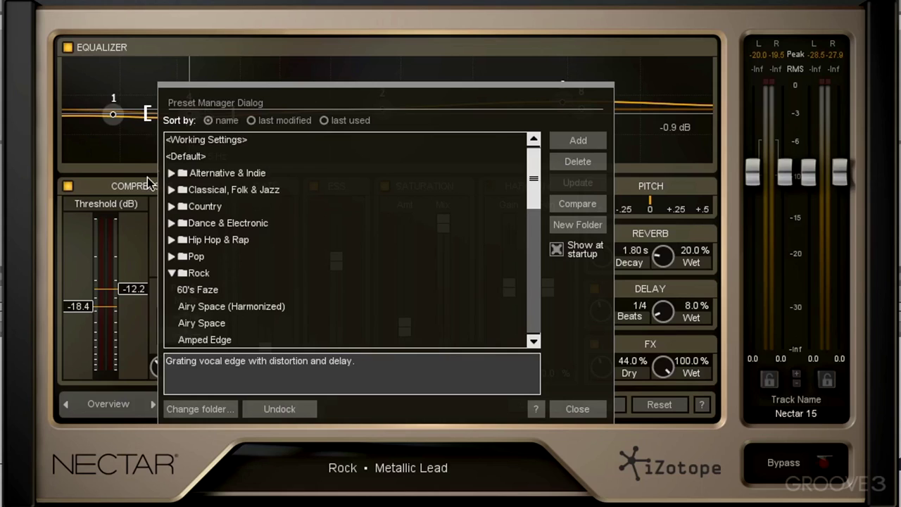
# Step: Add a new folder named 'Scott' inside the Rock preset folder and select it
pyautogui.click(171, 274)
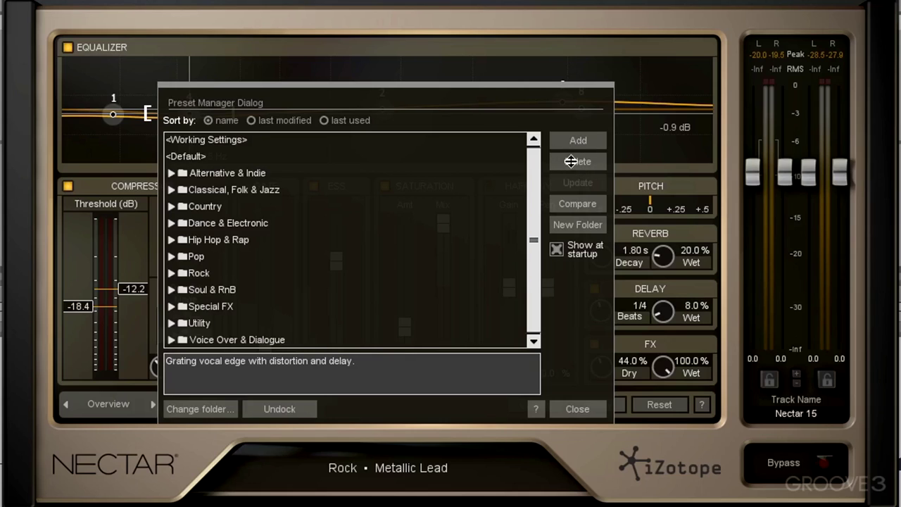
pyautogui.click(575, 225)
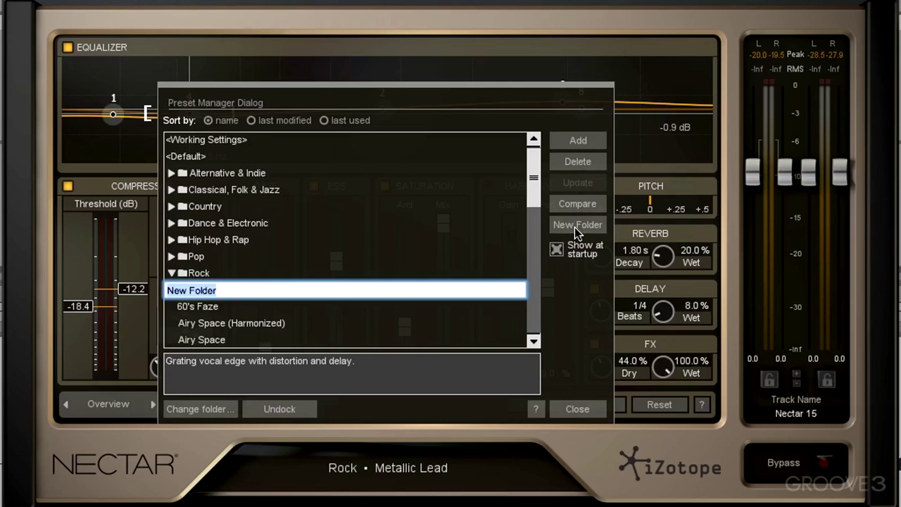
pyautogui.write('Scott')
pyautogui.press('Return')
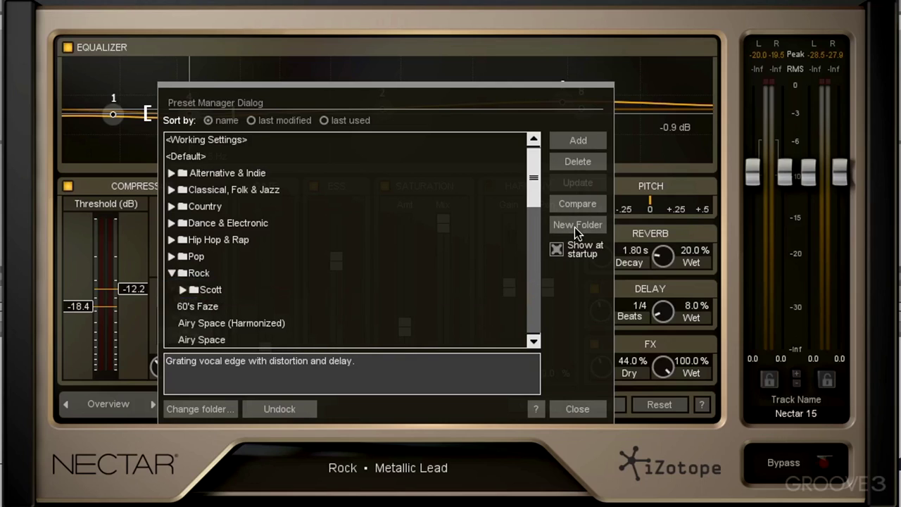
pyautogui.click(209, 290)
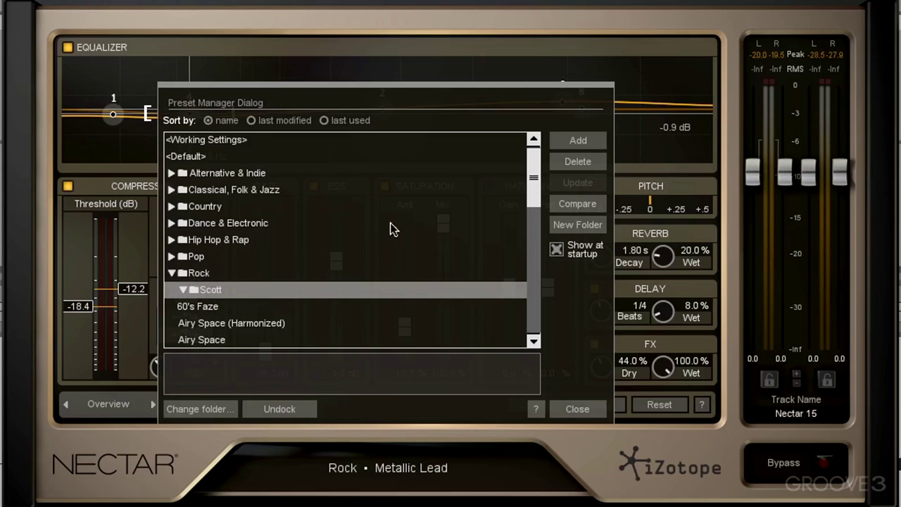
# Step: Delete the Scott folder, confirming with Yes, and collapse the Rock folder
pyautogui.click(572, 164)
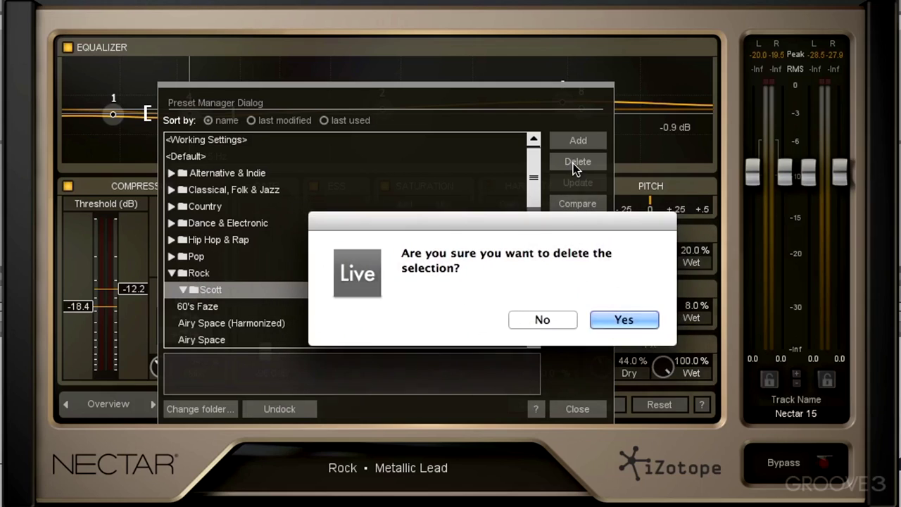
pyautogui.click(618, 320)
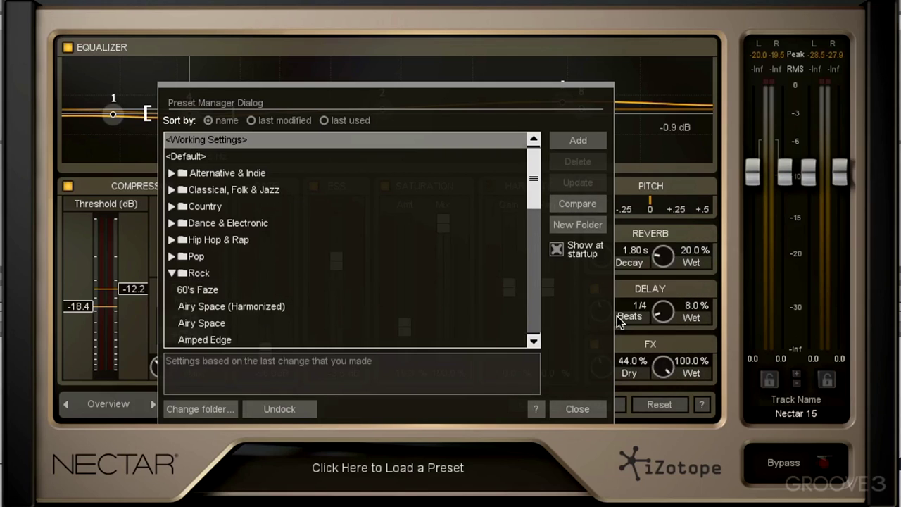
pyautogui.click(172, 273)
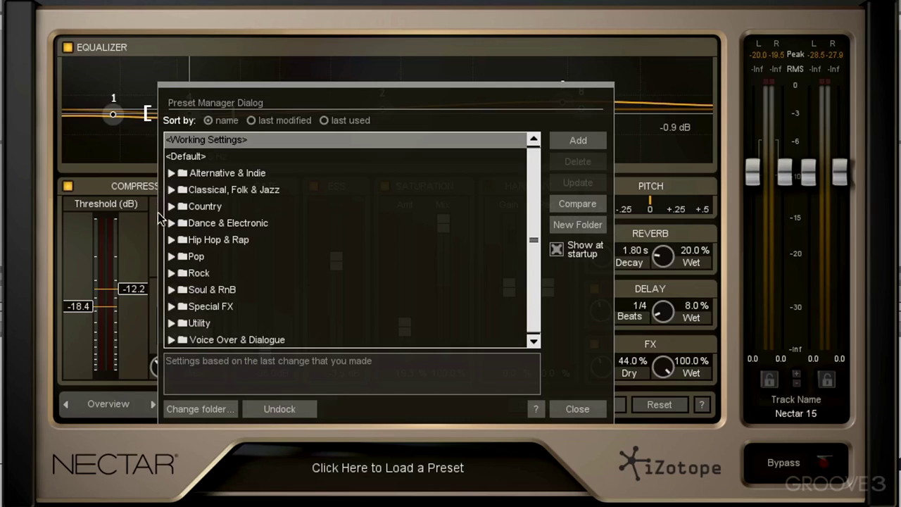
# Step: Expand the Rock folder and load the 60's Faze preset
pyautogui.click(171, 273)
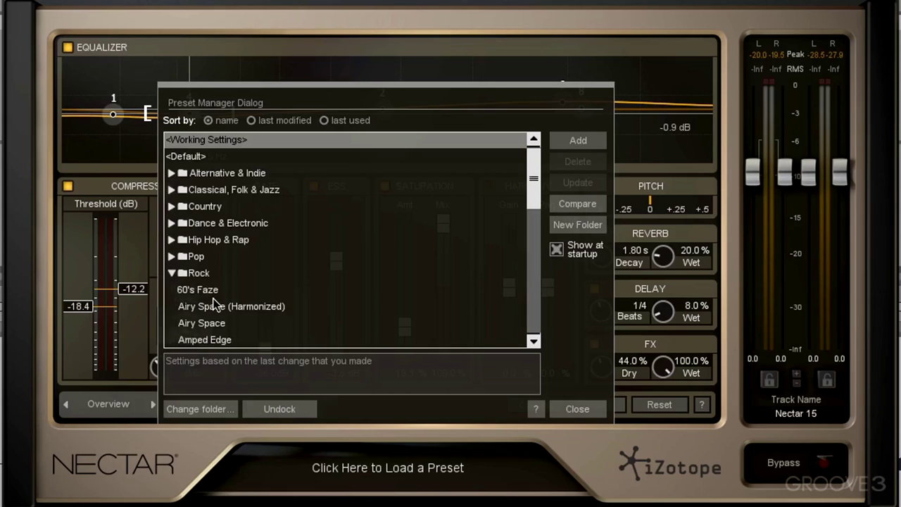
pyautogui.click(213, 293)
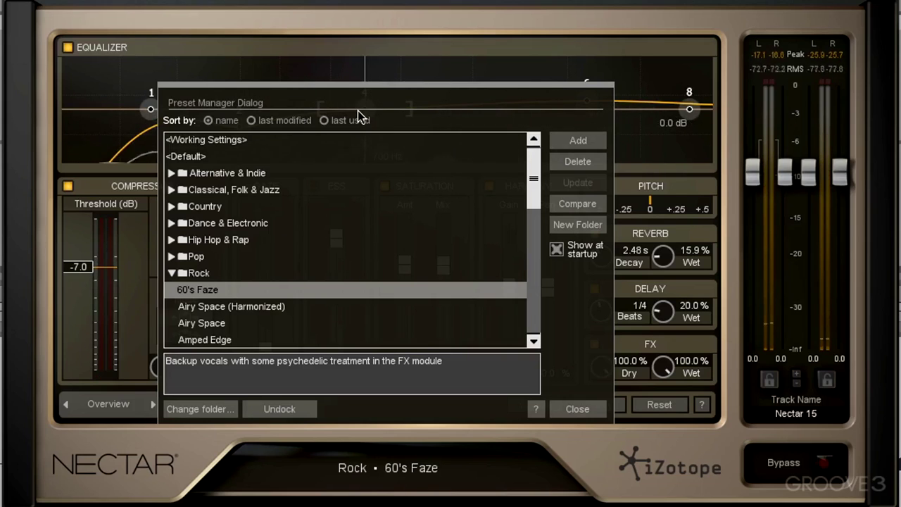
# Step: Undock the Preset Manager, move the Nectar window down-right and start the vocal playing
pyautogui.click(280, 409)
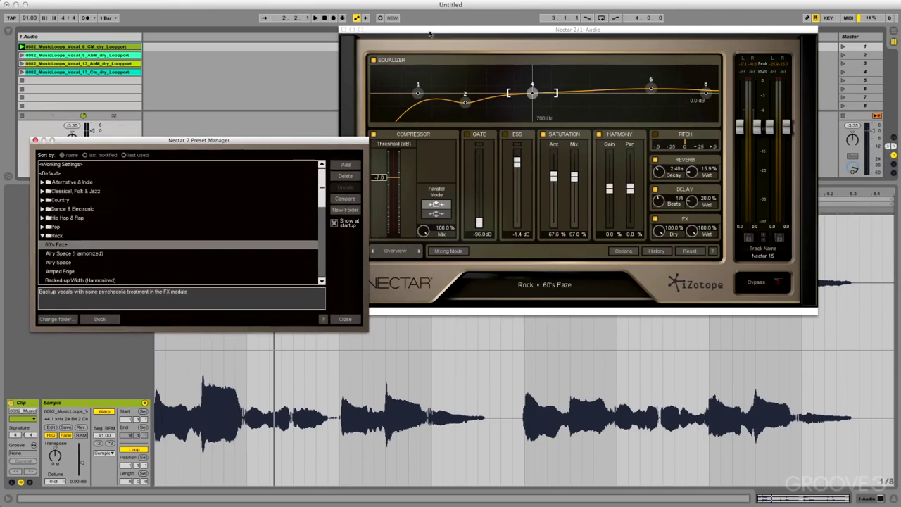
pyautogui.moveTo(426, 31); pyautogui.dragTo(491, 118)
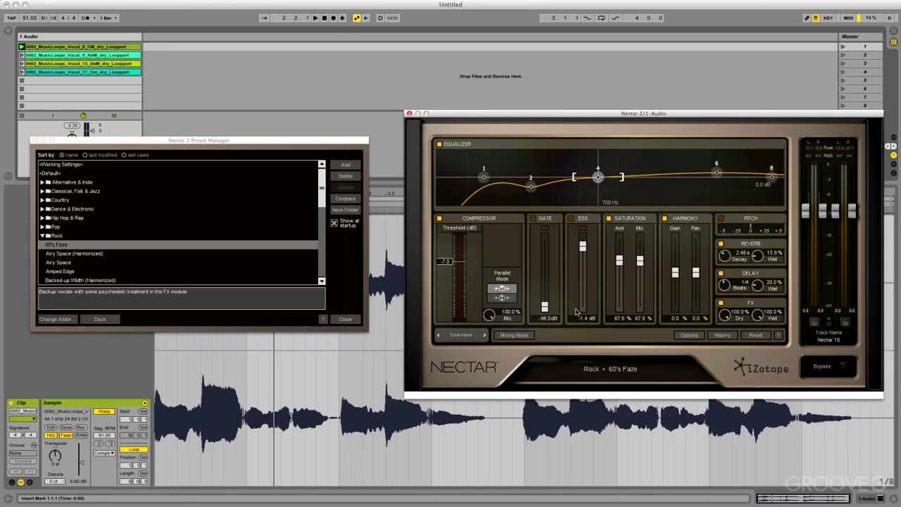
pyautogui.press('space')
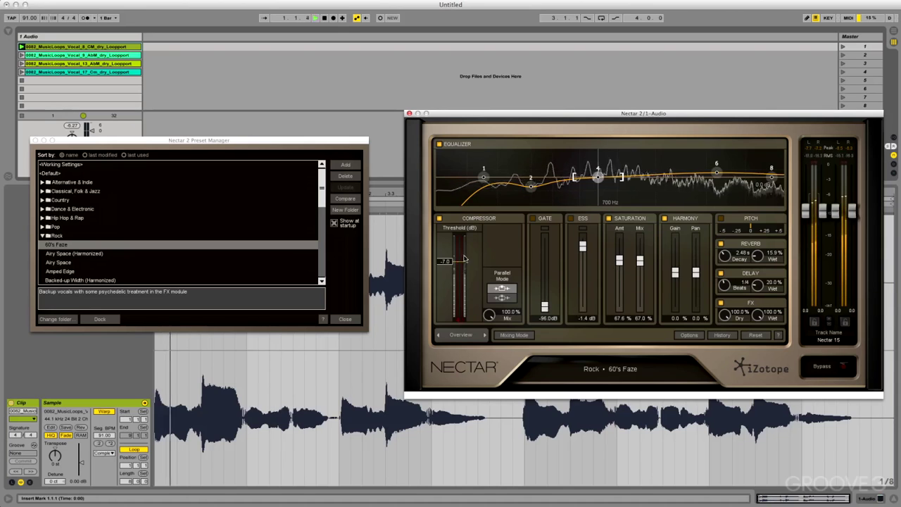
# Step: Lower the compressor threshold, raise Saturation to 100%, raise Harmony Gain and set Reverb Decay to 4.16 s
pyautogui.moveTo(444, 261); pyautogui.dragTo(444, 294)
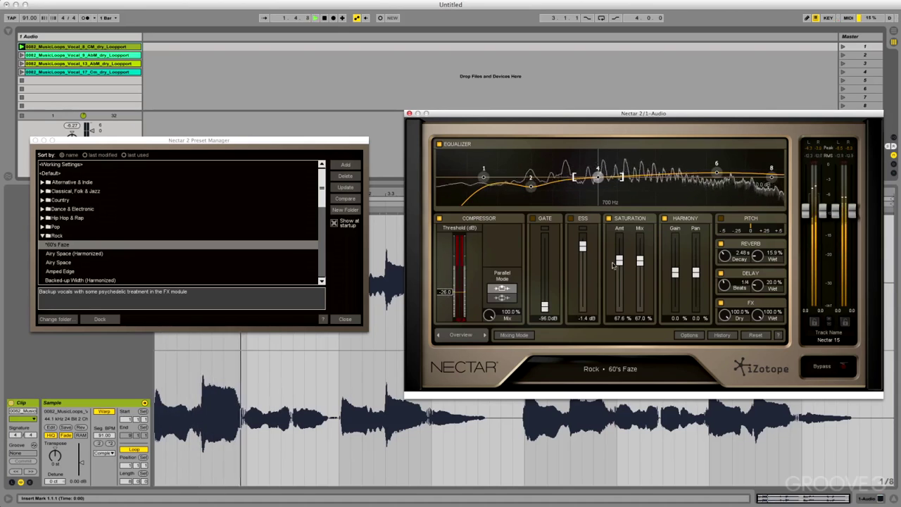
pyautogui.moveTo(618, 260); pyautogui.dragTo(618, 236)
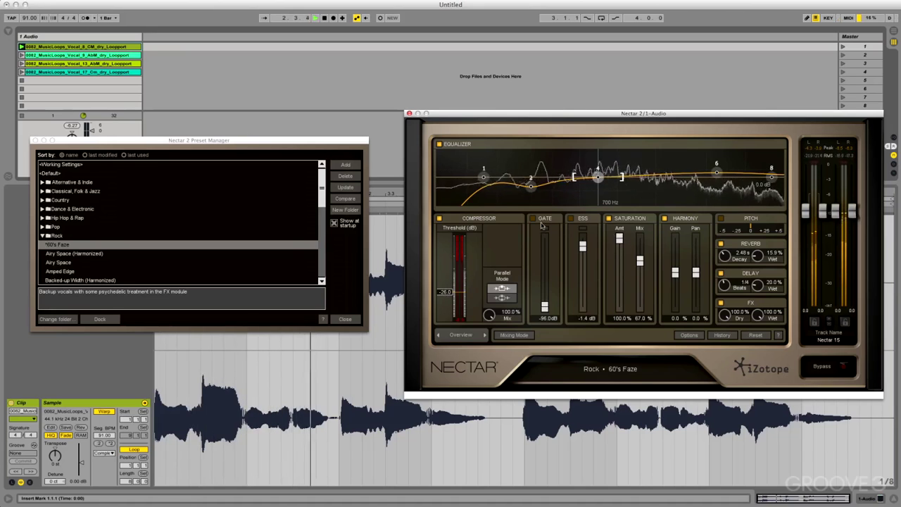
pyautogui.moveTo(674, 272); pyautogui.dragTo(675, 238)
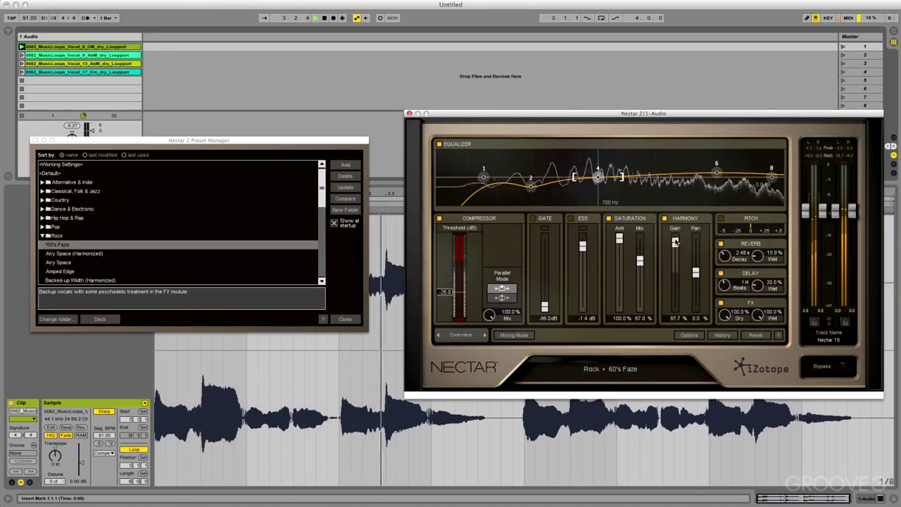
pyautogui.moveTo(748, 260); pyautogui.dragTo(754, 225)
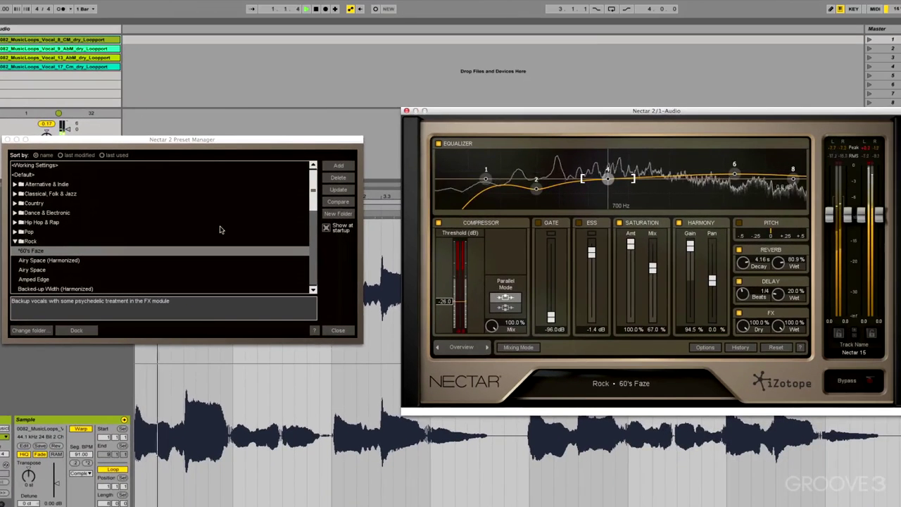
# Step: Toggle Compare twice between original 60's Faze and the edits, ending on the edited settings
pyautogui.click(339, 203)
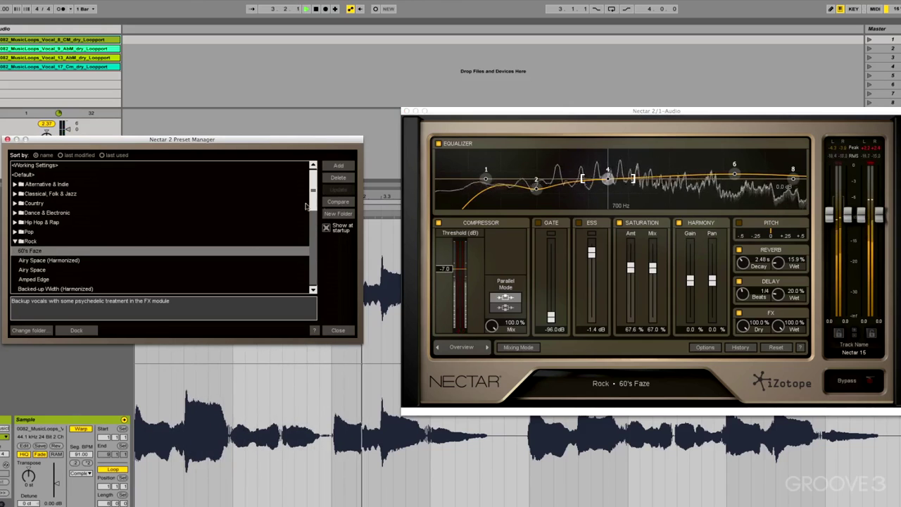
pyautogui.click(337, 203)
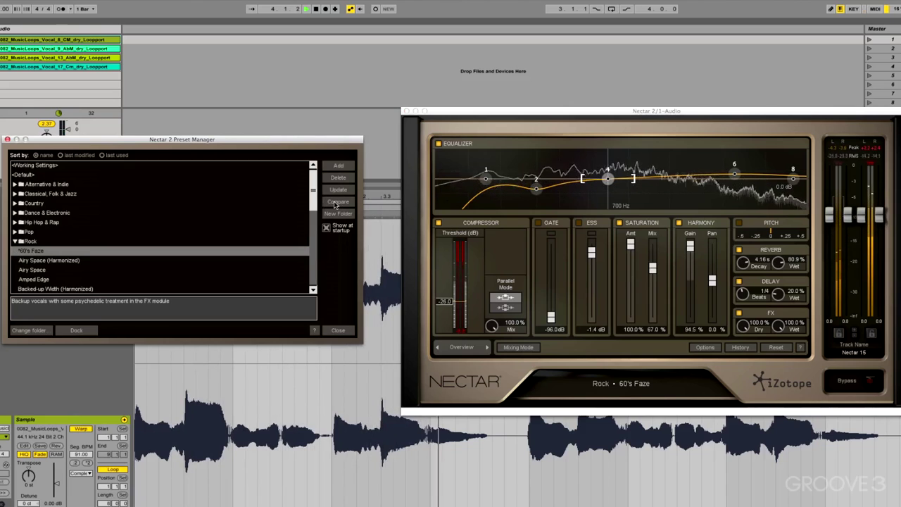
pyautogui.click(336, 202)
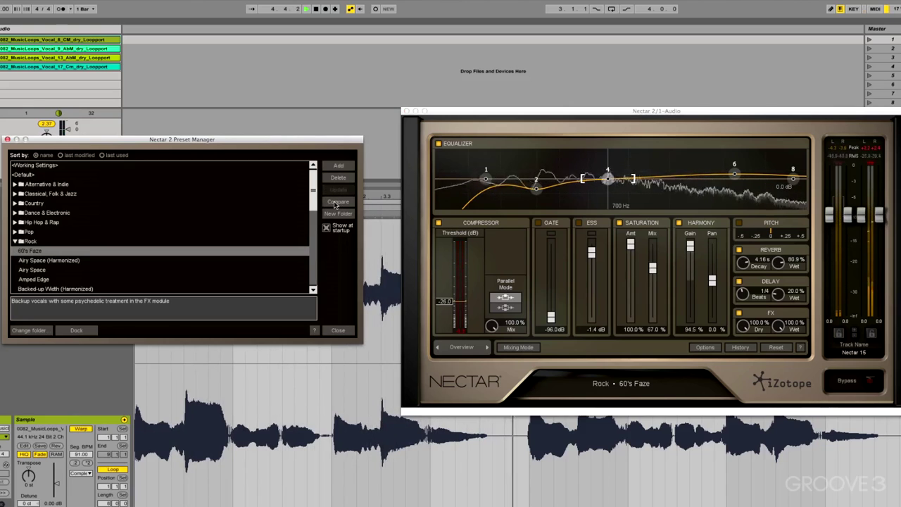
pyautogui.click(336, 203)
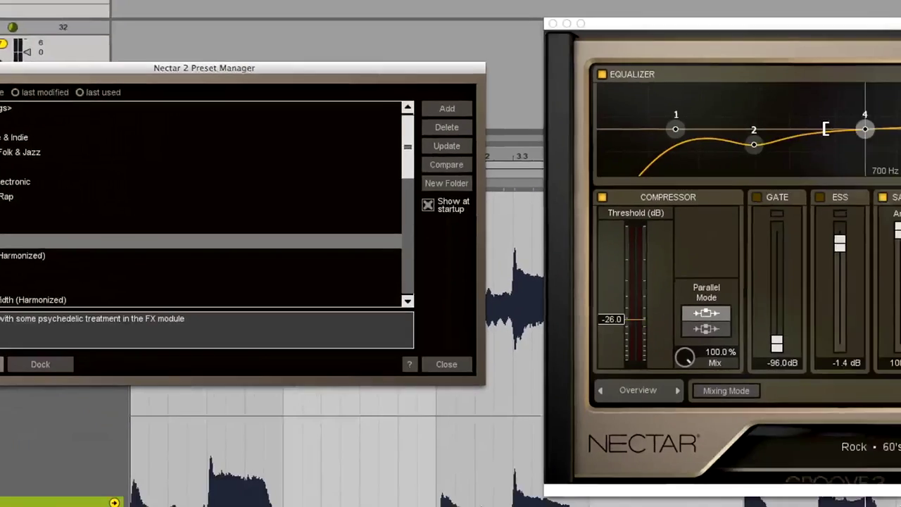
# Step: Browse the Nectar 2 Presets folder via Change folder… and look inside Hip Hop & Rap
pyautogui.click(83, 473)
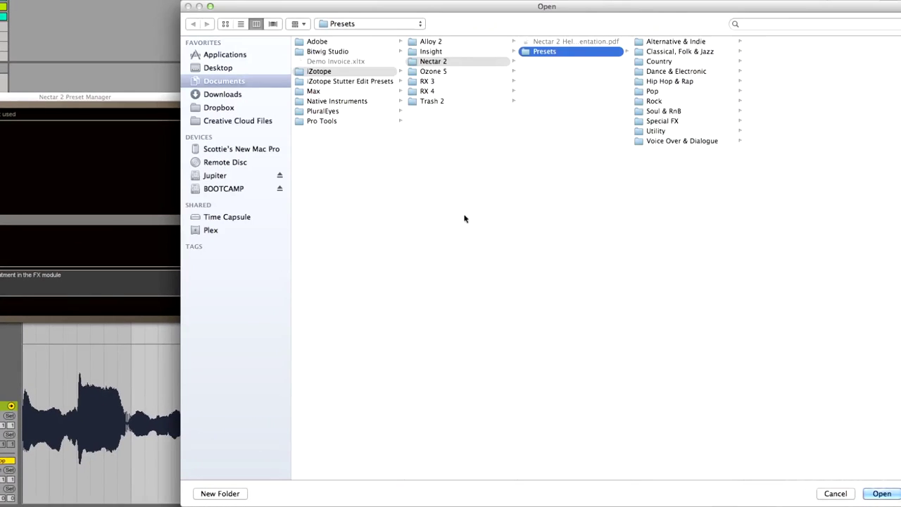
pyautogui.click(669, 82)
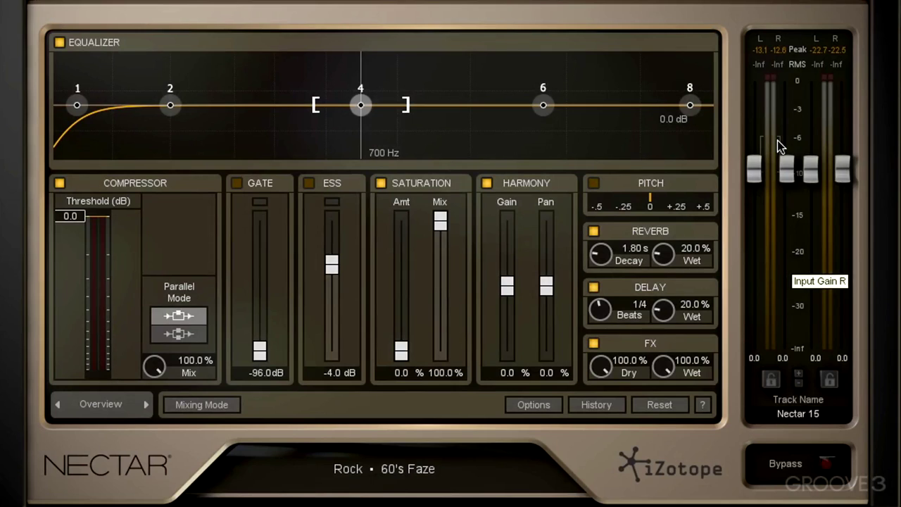
# Step: Play and stop the vocal twice to hear the 60's Faze sound
pyautogui.press('space')
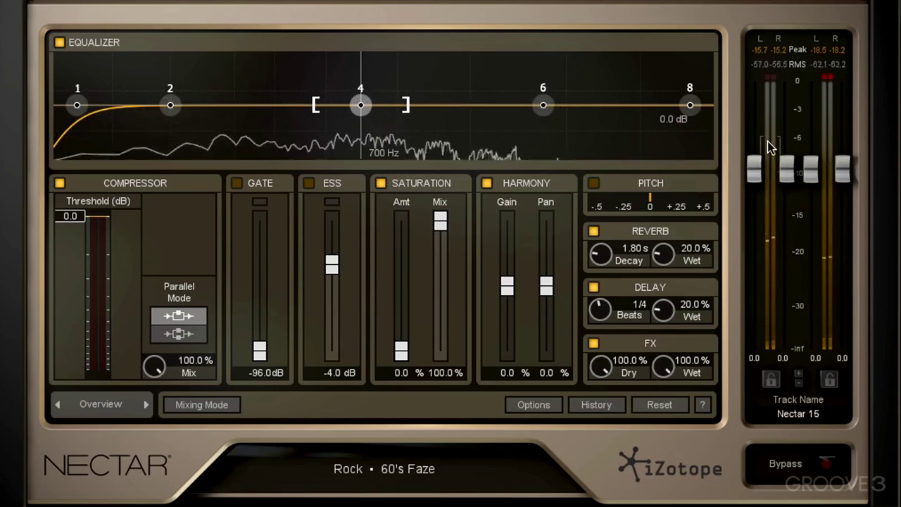
pyautogui.press('space')
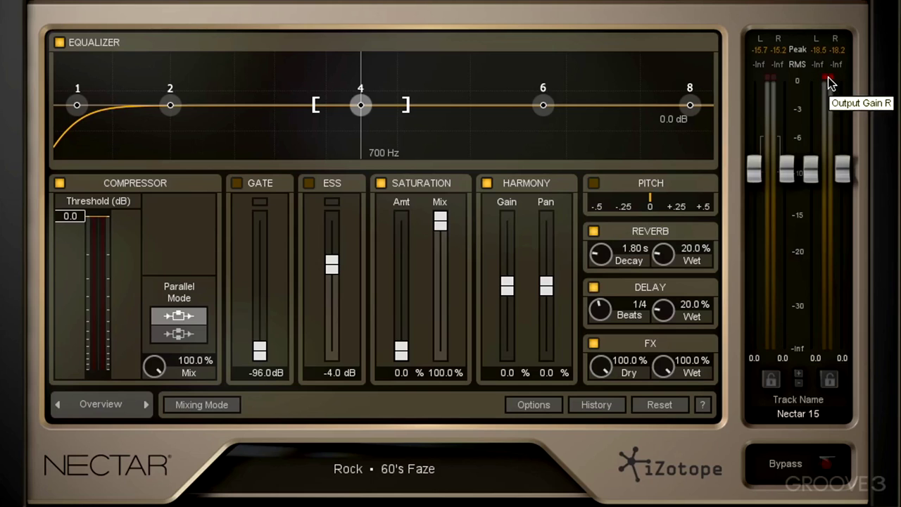
pyautogui.press('space')
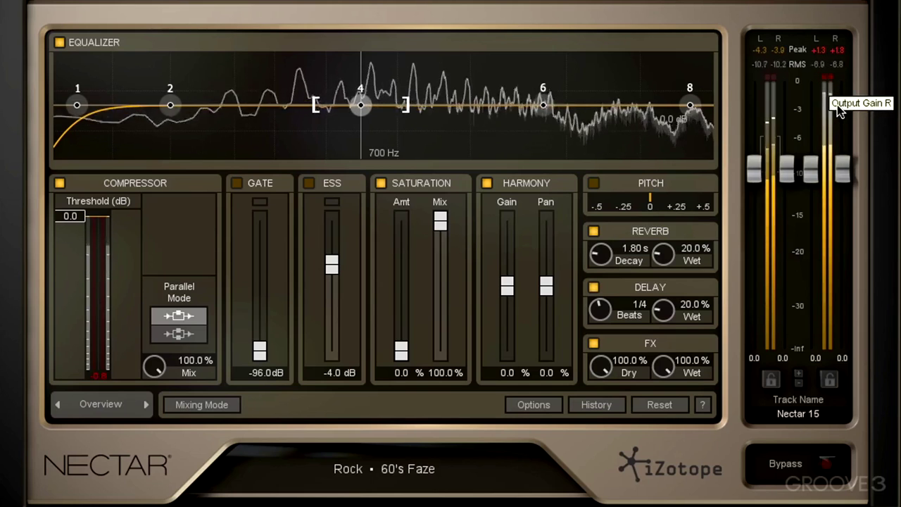
pyautogui.press('space')
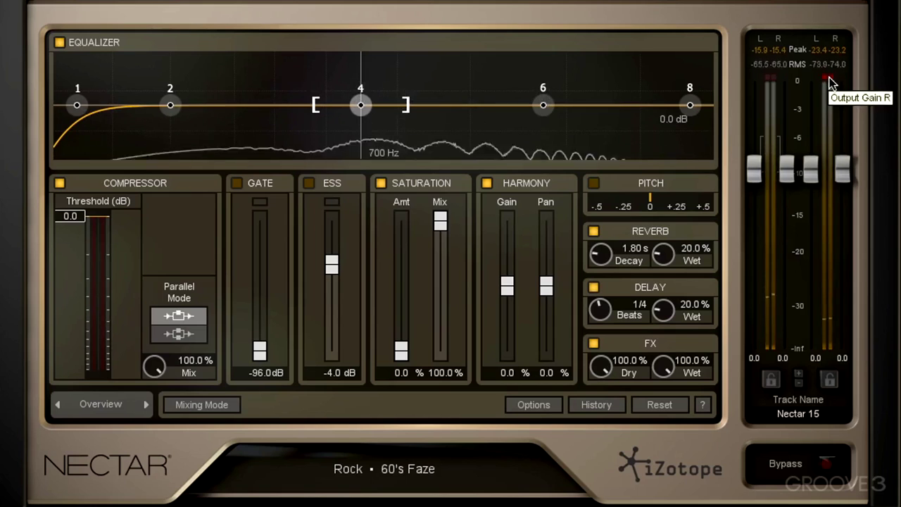
# Step: Pull the linked Output Gain faders down to -4.9 dB and audition the quieter vocal several times
pyautogui.moveTo(810, 169); pyautogui.dragTo(809, 214)
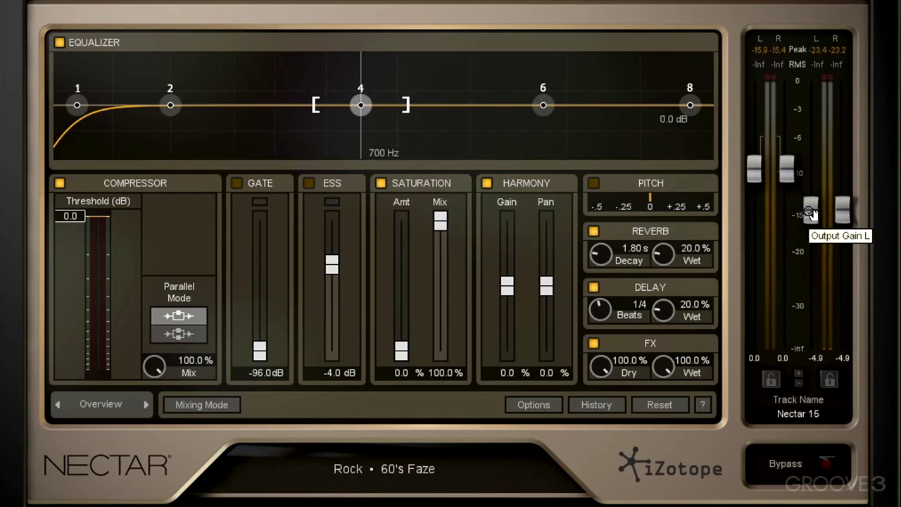
pyautogui.press('space')
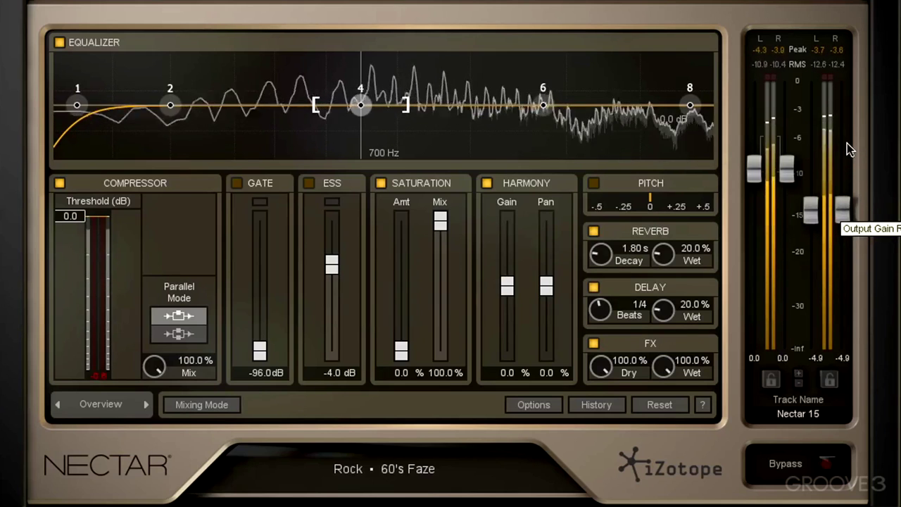
pyautogui.press('space')
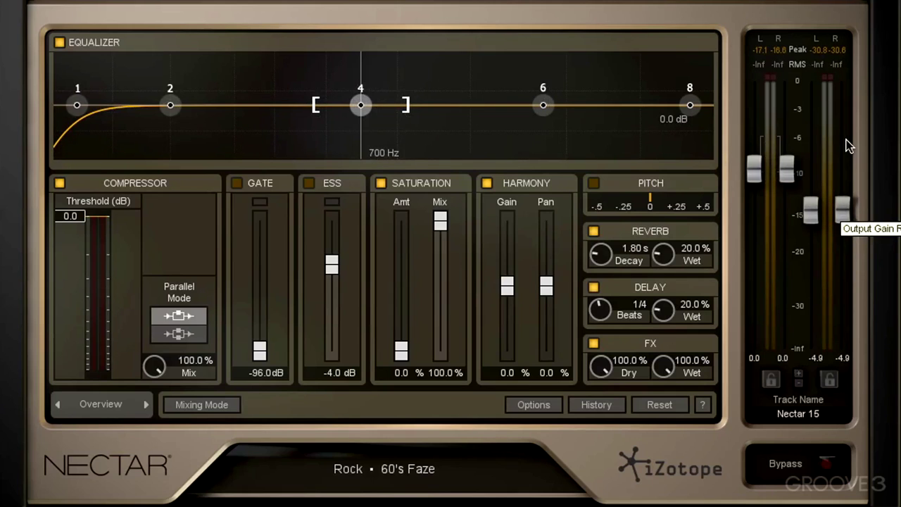
pyautogui.press('space')
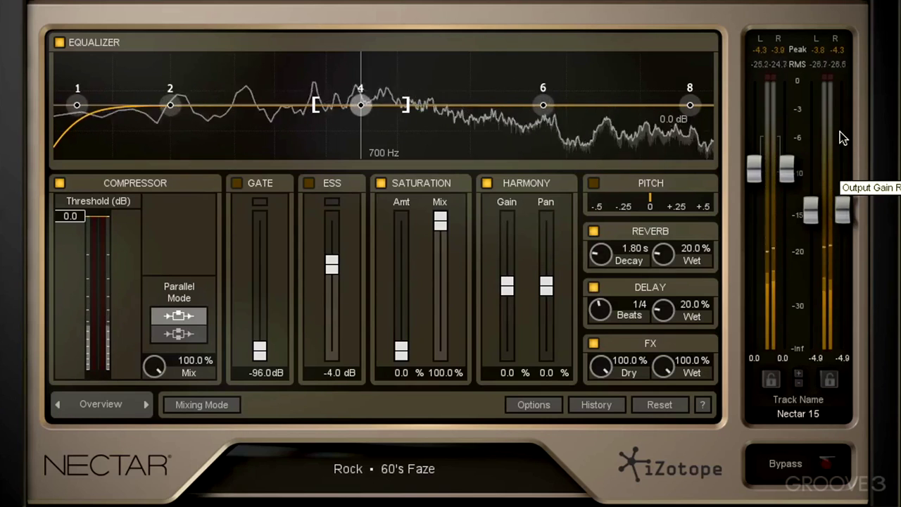
pyautogui.press('space')
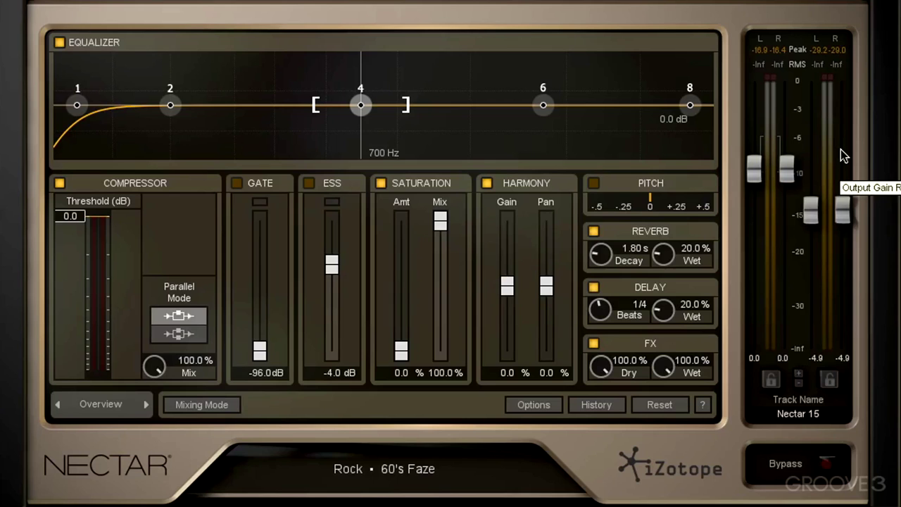
pyautogui.press('space')
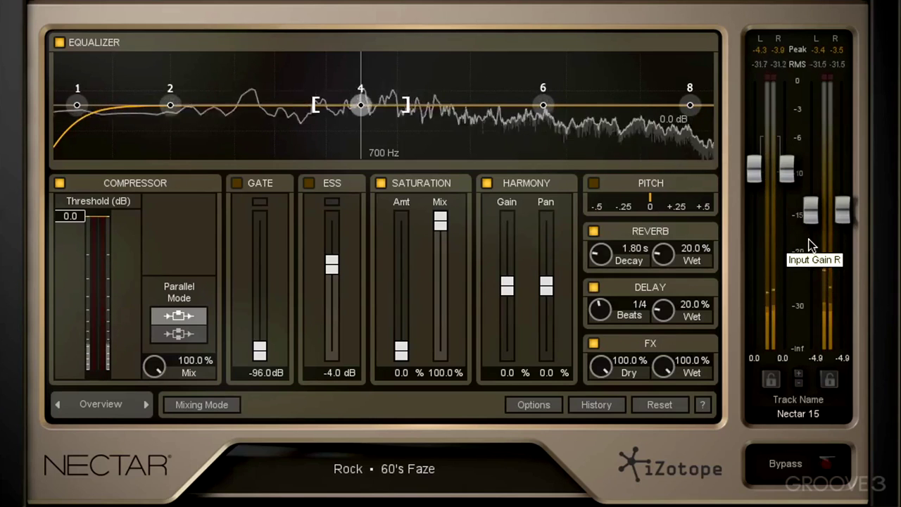
pyautogui.press('space')
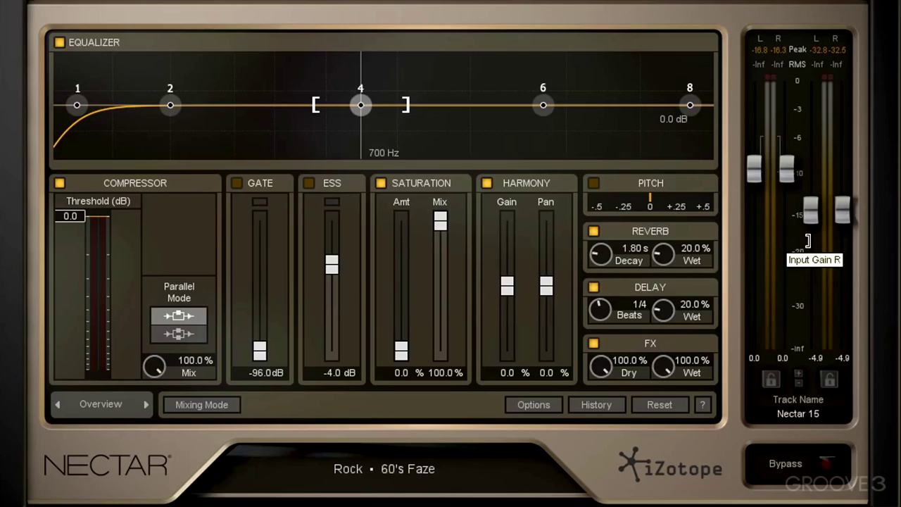
# Step: Drop the linked input gain to -9.2 dB, play the vocal, then bring it back up to +0.9 dB
pyautogui.moveTo(787, 174); pyautogui.dragTo(784, 245)
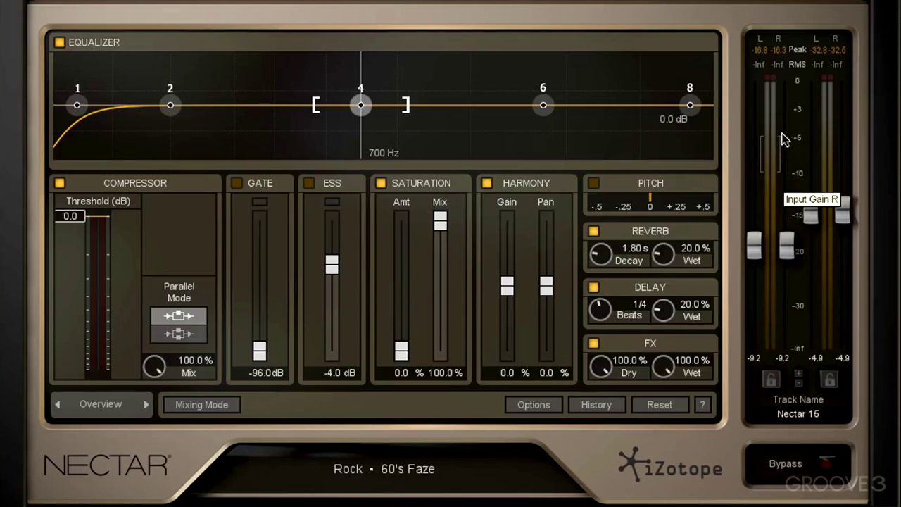
pyautogui.press('space')
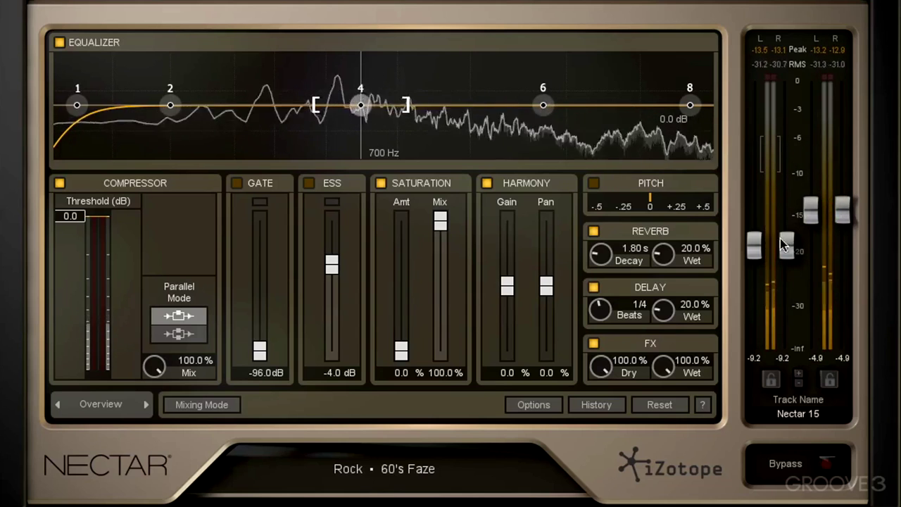
pyautogui.moveTo(788, 247); pyautogui.dragTo(783, 183)
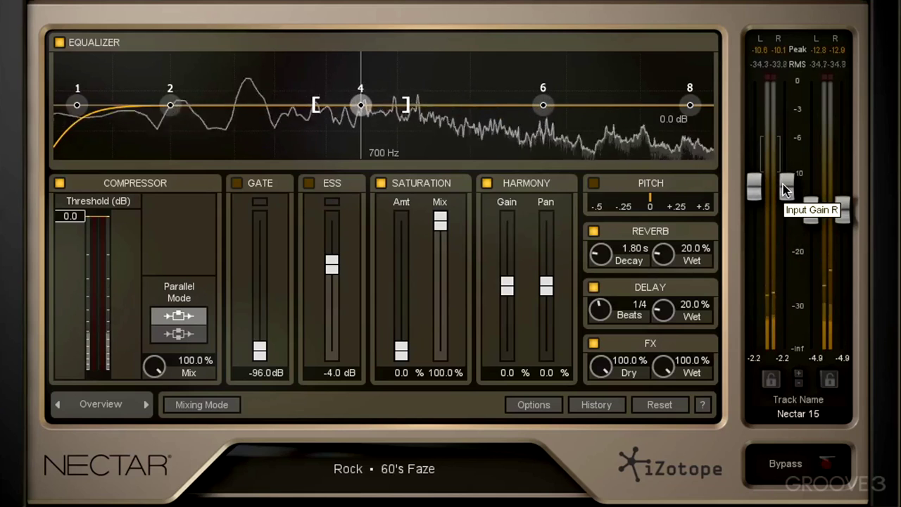
pyautogui.moveTo(782, 184); pyautogui.dragTo(786, 156)
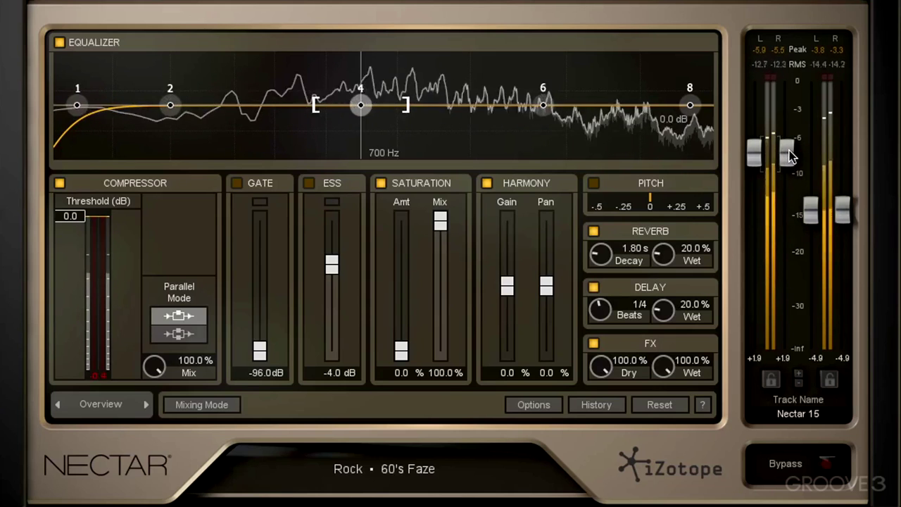
pyautogui.moveTo(789, 156); pyautogui.dragTo(791, 163)
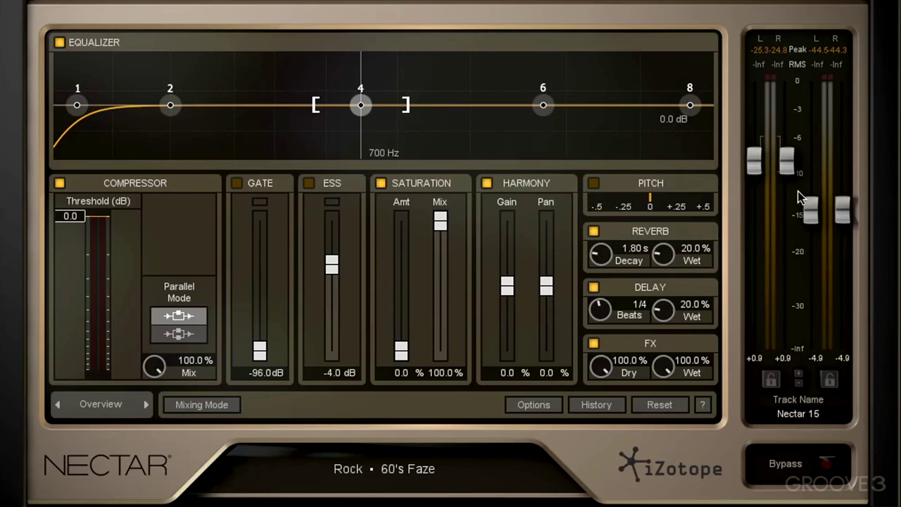
pyautogui.click(800, 384)
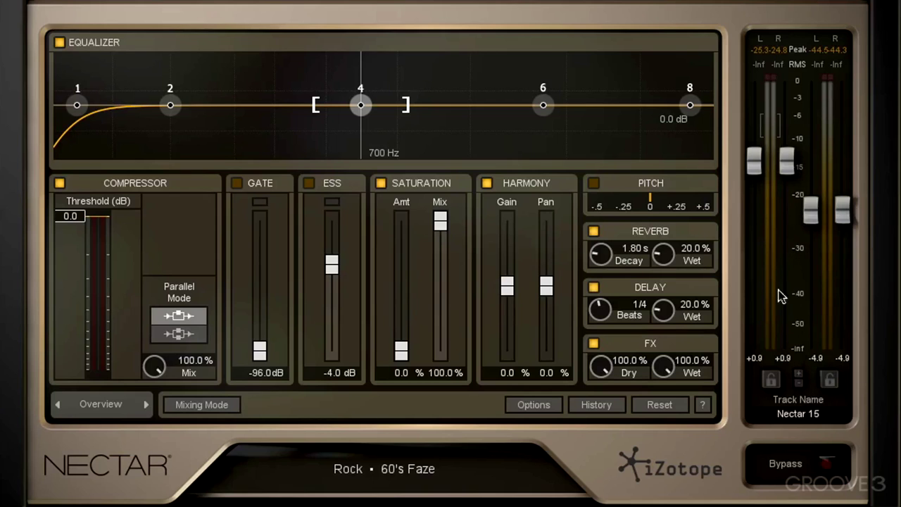
pyautogui.press('space')
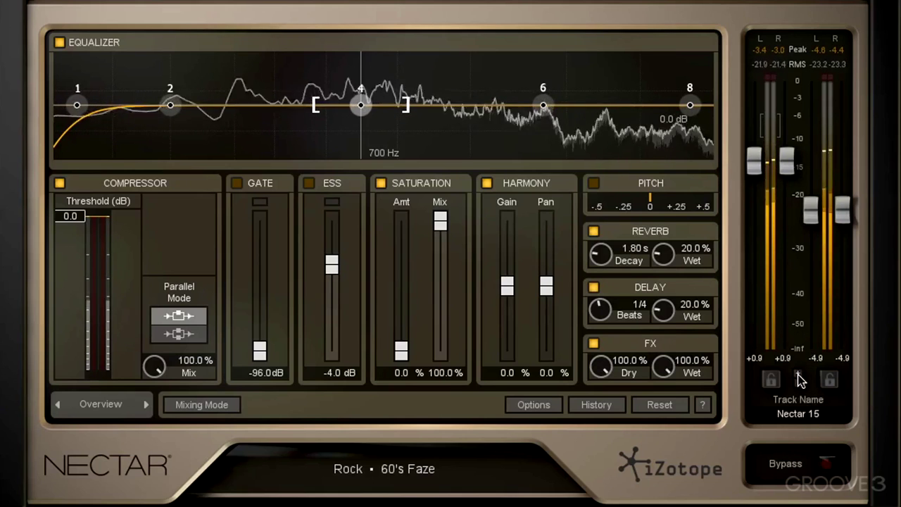
pyautogui.click(799, 380)
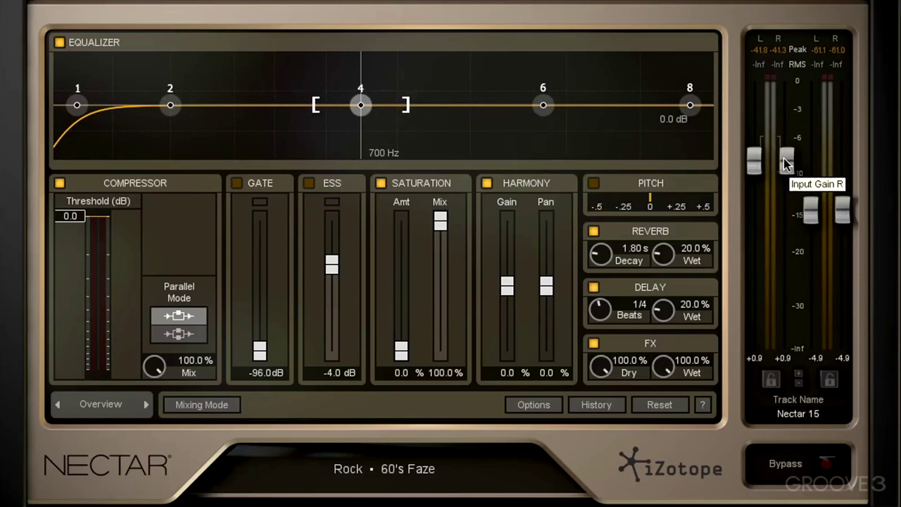
# Step: Raise input gain to +3.3 dB, then unlink it, setting left to -19.0 dB and right to -2.4 dB during playback
pyautogui.moveTo(783, 159)
pyautogui.mouseDown()
pyautogui.moveTo(782, 259)
pyautogui.moveTo(777, 144)
pyautogui.mouseUp()
pyautogui.click(772, 380)
pyautogui.moveTo(755, 152); pyautogui.dragTo(756, 268)
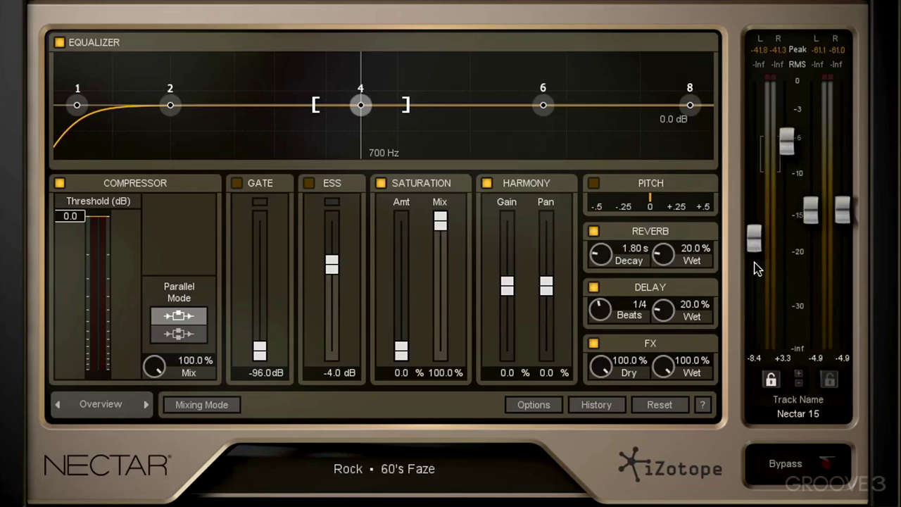
pyautogui.moveTo(781, 144); pyautogui.dragTo(777, 175)
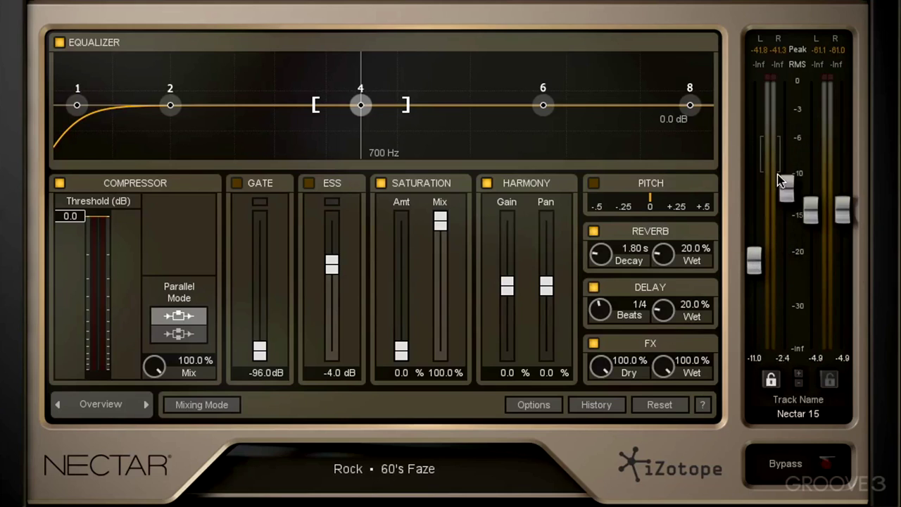
pyautogui.press('space')
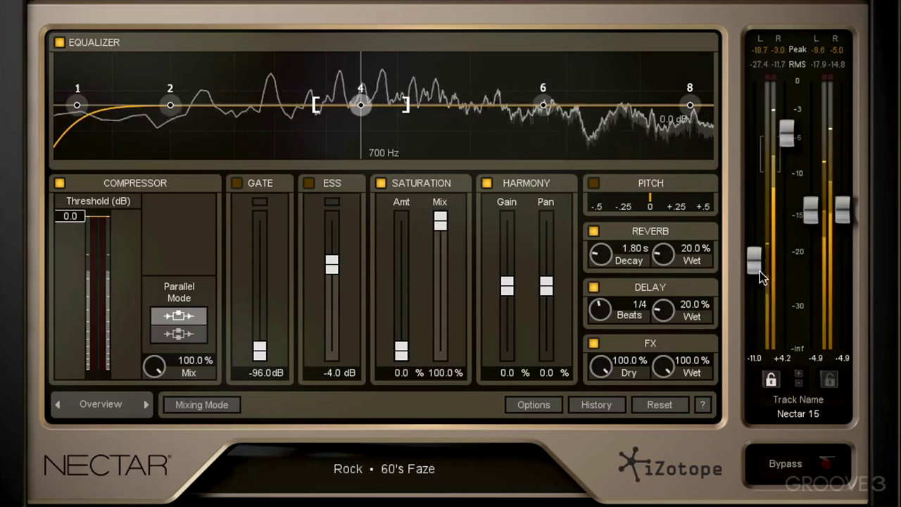
pyautogui.moveTo(758, 273)
pyautogui.mouseDown()
pyautogui.moveTo(753, 315)
pyautogui.moveTo(751, 277)
pyautogui.mouseUp()
# Step: Relink and move both gains with their offset, then reset each to 0 dB and set linked gain to +2.1 dB
pyautogui.click(768, 379)
pyautogui.moveTo(789, 145); pyautogui.dragTo(799, 115)
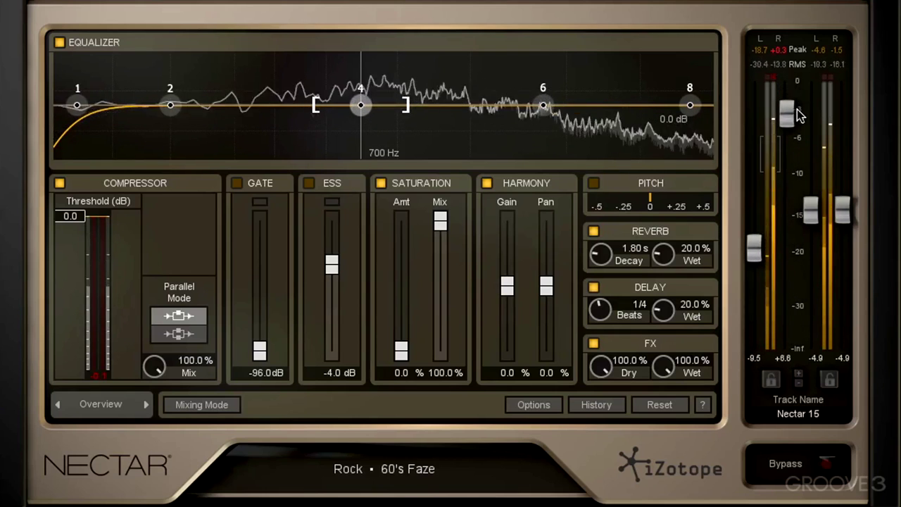
pyautogui.click(772, 381)
pyautogui.keyDown('alt'); pyautogui.click(752, 249); pyautogui.keyUp('alt')
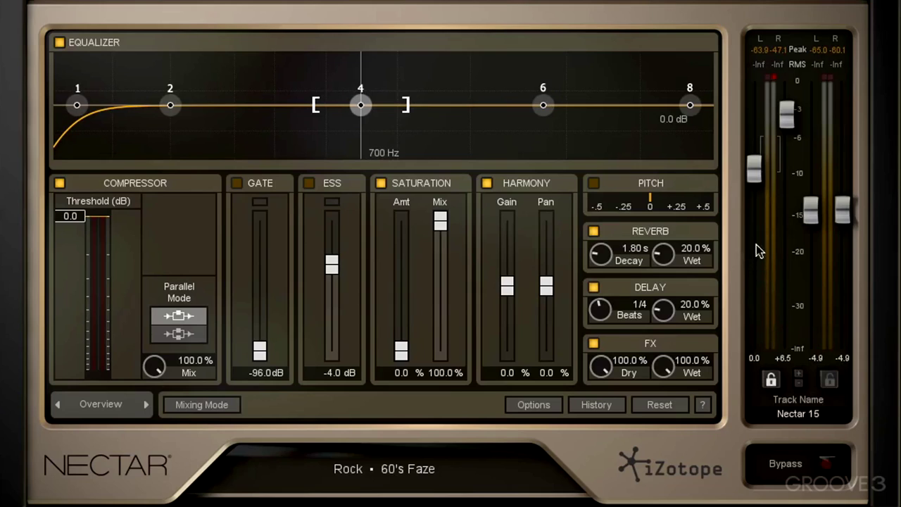
pyautogui.keyDown('alt'); pyautogui.click(789, 115); pyautogui.keyUp('alt')
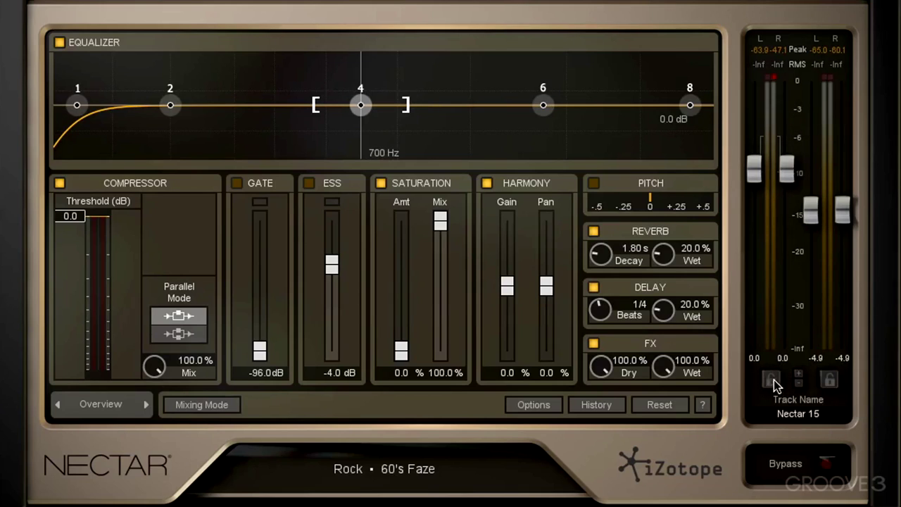
pyautogui.moveTo(787, 182); pyautogui.dragTo(779, 163)
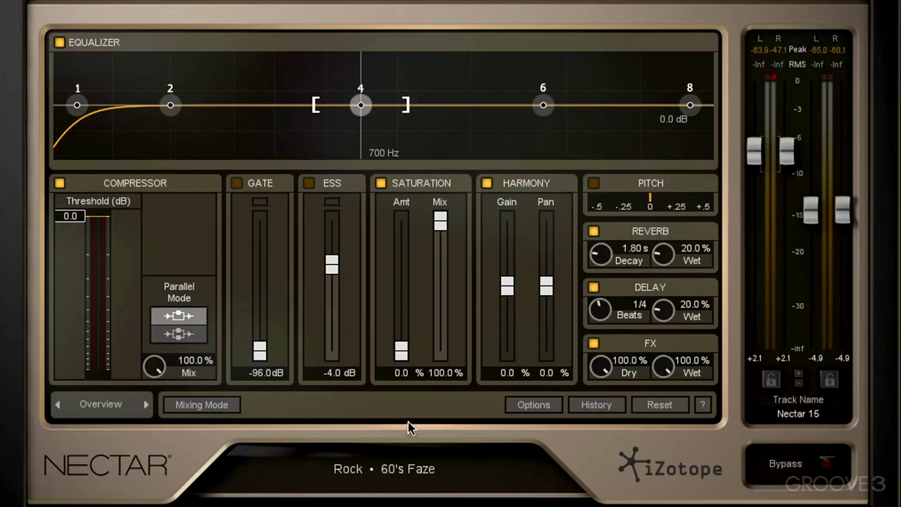